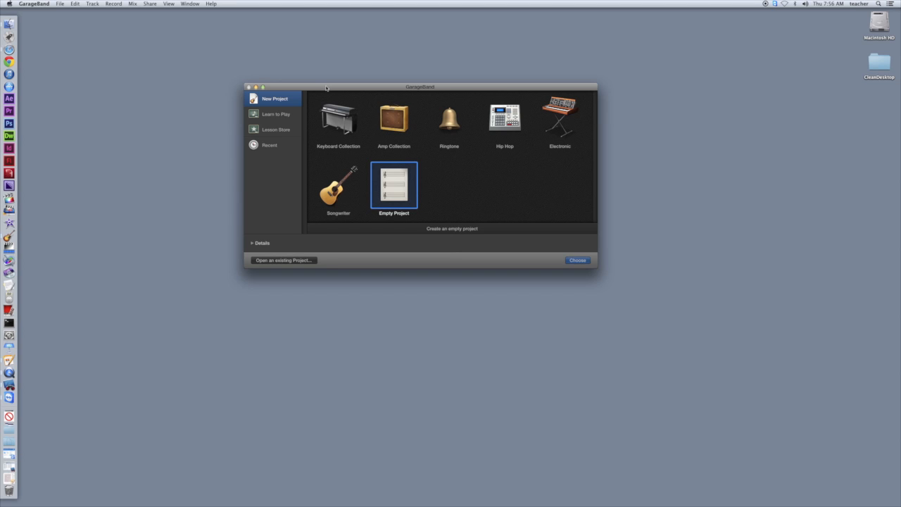
pyautogui.moveTo(326, 88); pyautogui.dragTo(324, 91)
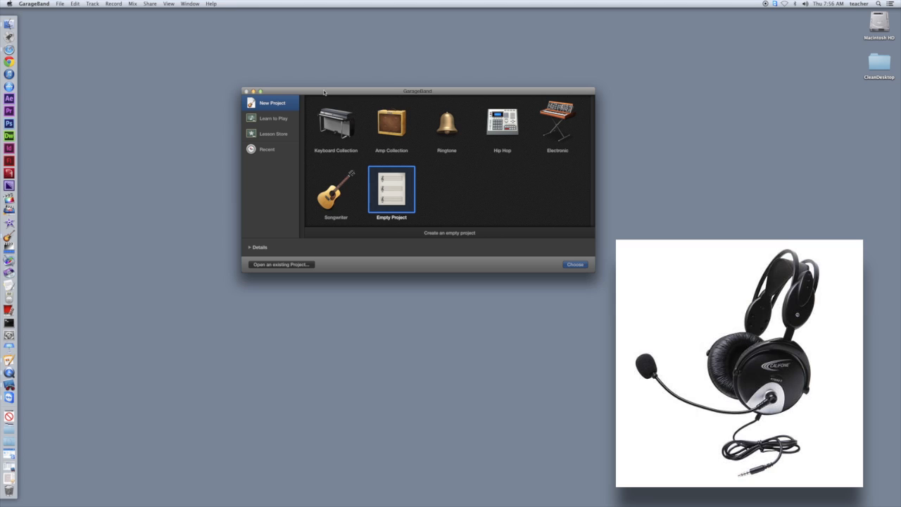
pyautogui.click(308, 93)
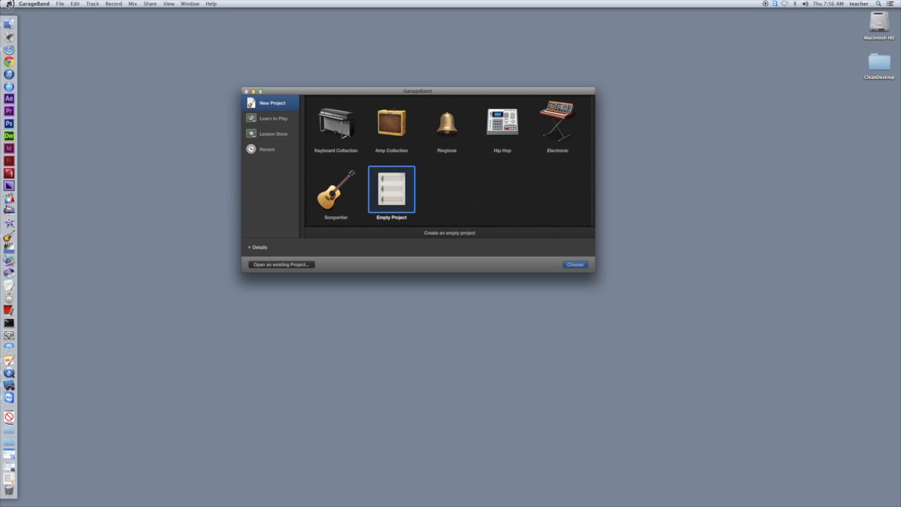
# Check the selected sound input and output devices in the Mac's Sound preferences, and close them again.
pyautogui.click(7, 4)
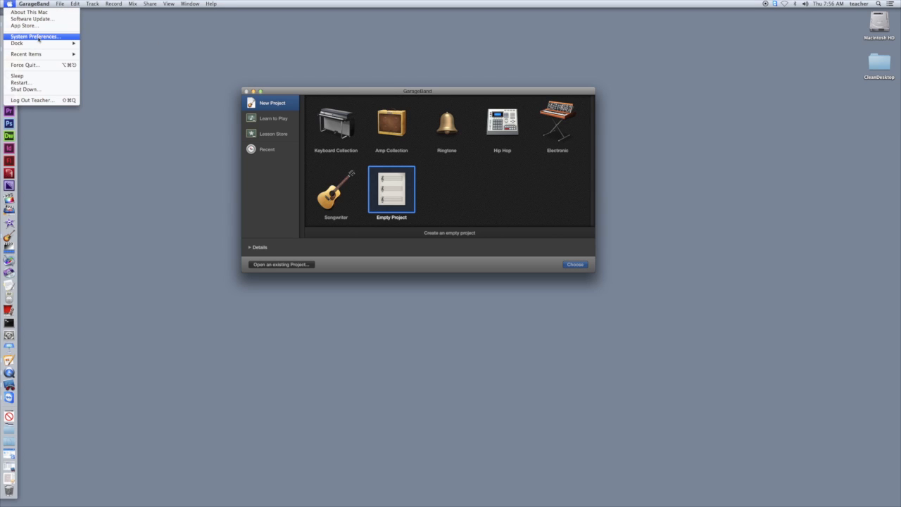
pyautogui.click(40, 37)
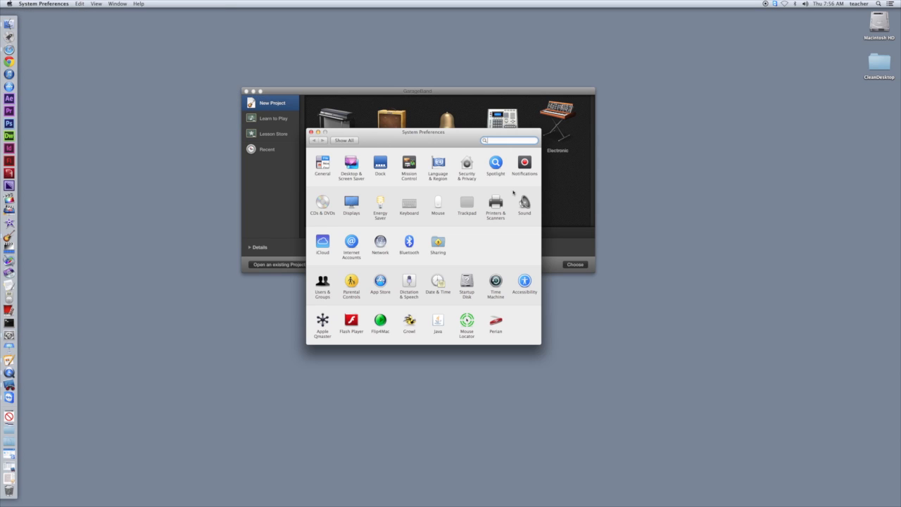
pyautogui.click(524, 204)
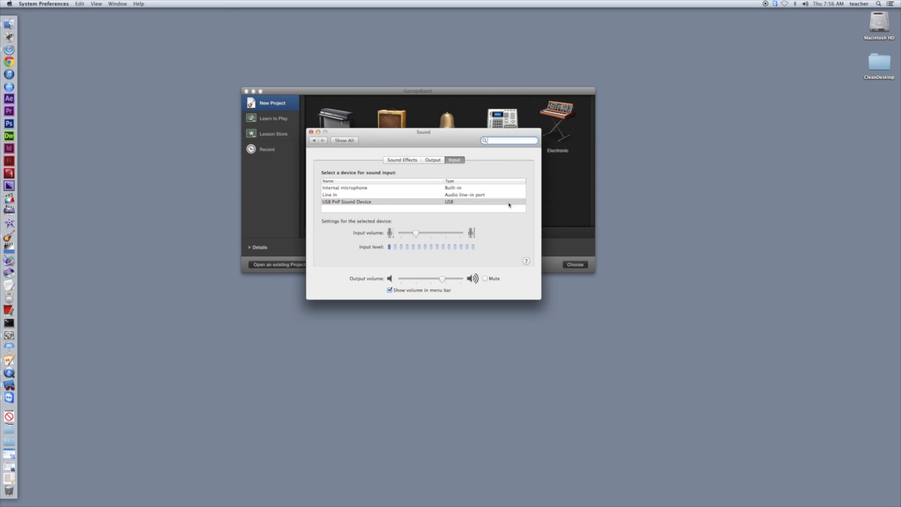
pyautogui.moveTo(458, 149); pyautogui.dragTo(200, 100)
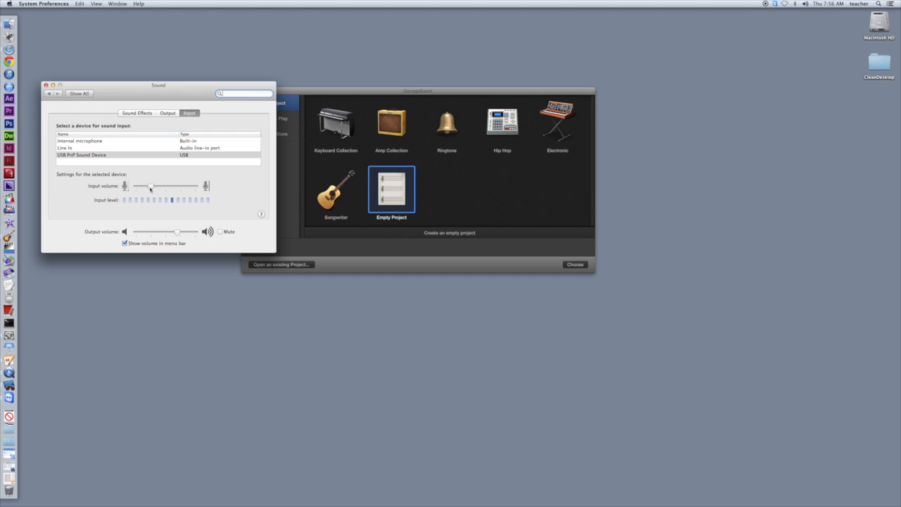
pyautogui.click(169, 114)
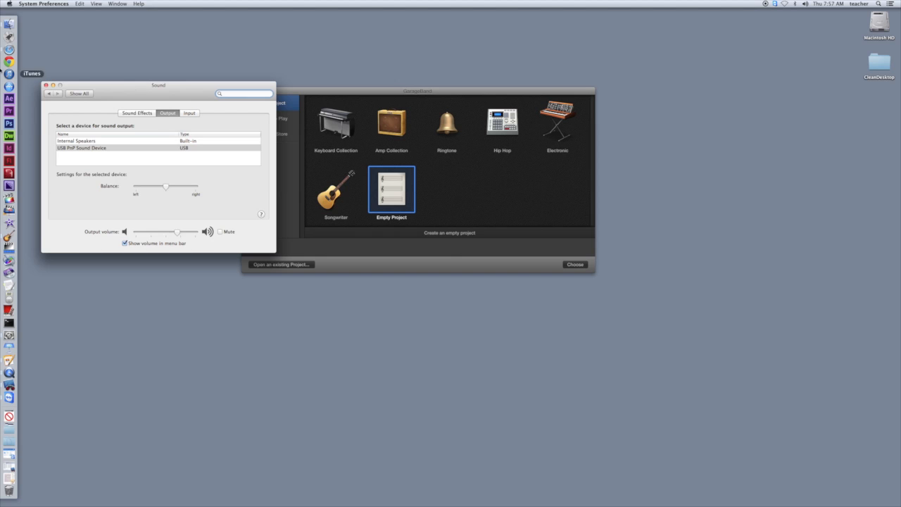
pyautogui.click(46, 85)
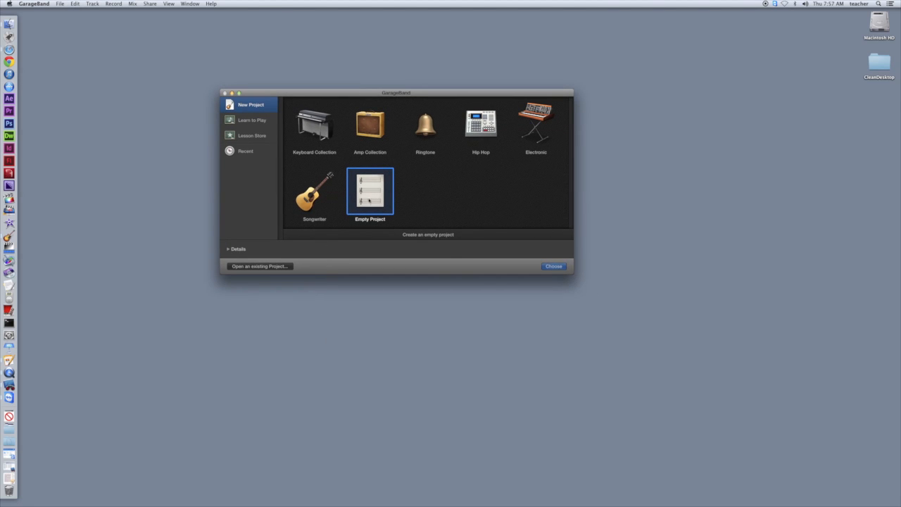
# Check the audio device details for an Empty Project, create it, and add a microphone audio track on Input 1.
pyautogui.click(228, 250)
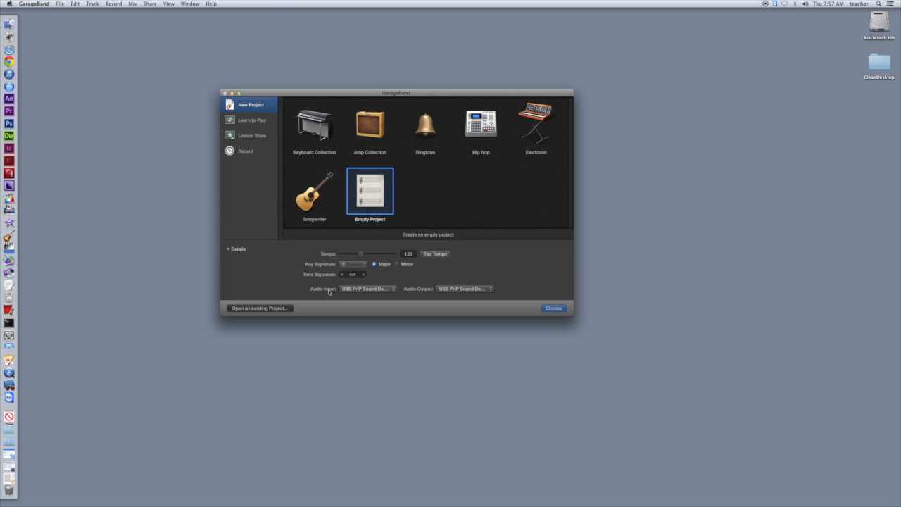
pyautogui.click(228, 249)
pyautogui.click(229, 250)
pyautogui.click(552, 308)
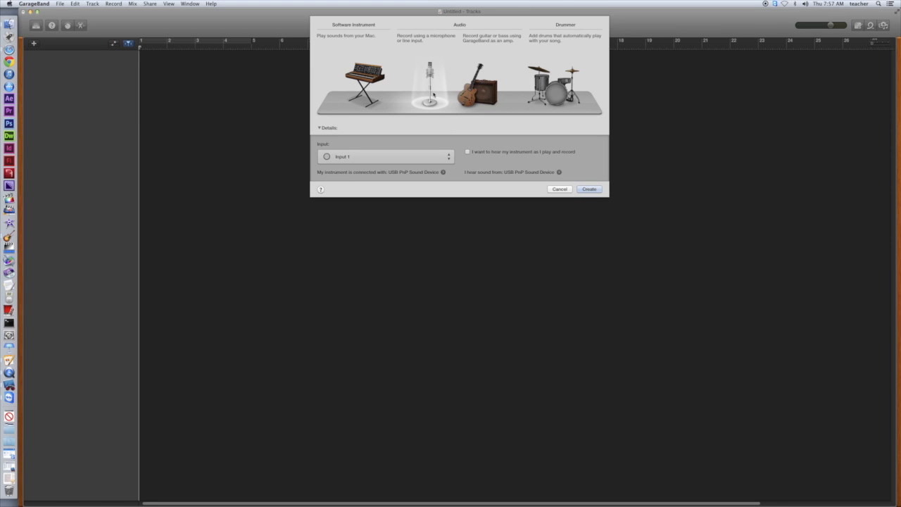
pyautogui.click(595, 189)
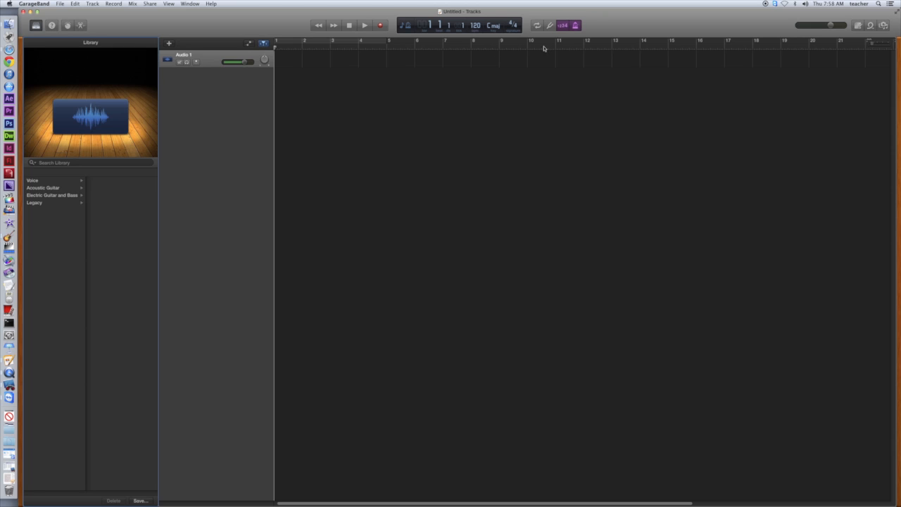
# Turn off the count-in and metronome, and switch the project display from beats to Time.
pyautogui.click(563, 26)
pyautogui.click(575, 26)
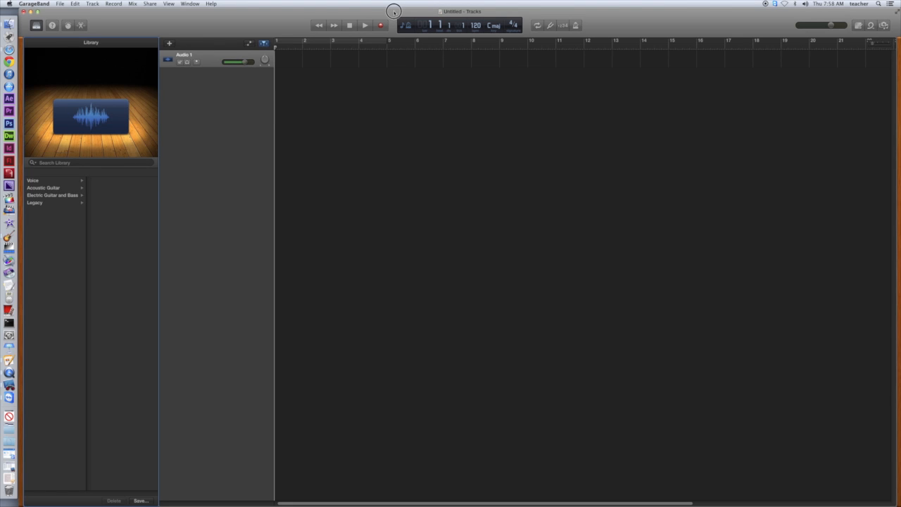
pyautogui.click(407, 27)
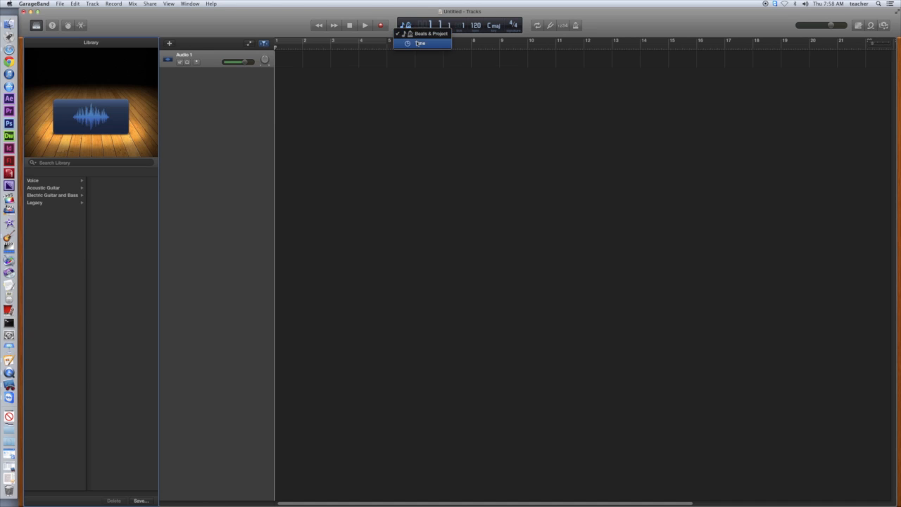
pyautogui.click(416, 44)
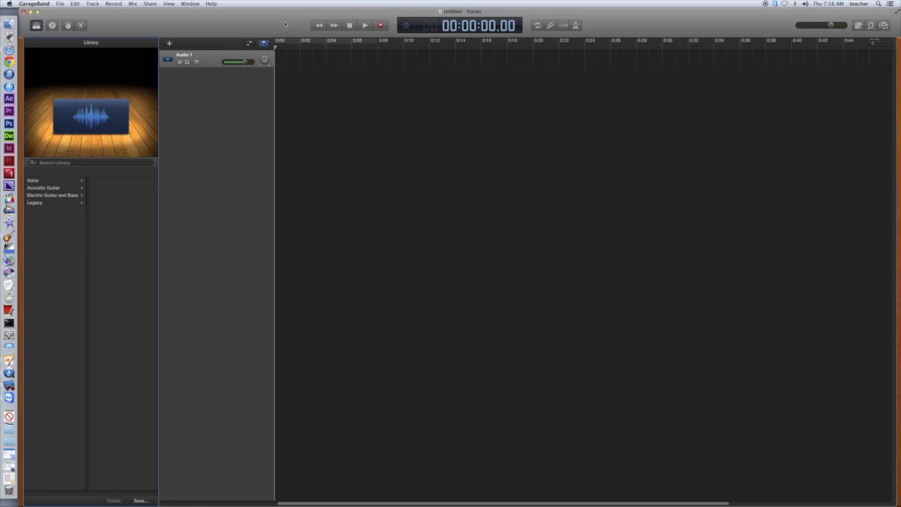
pyautogui.moveTo(285, 25); pyautogui.dragTo(285, 27)
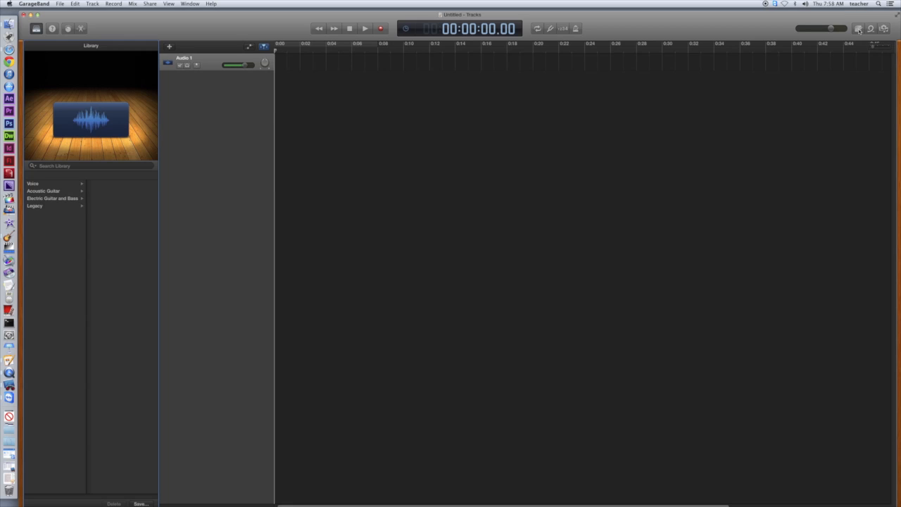
# Show the project's Note Pad and paste in the complete text of the open Pages document.
pyautogui.click(858, 29)
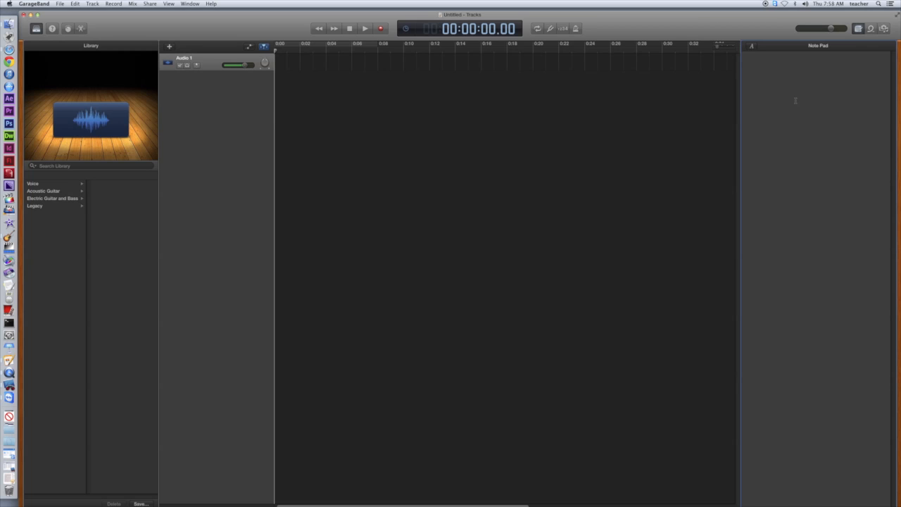
pyautogui.click(779, 67)
pyautogui.click(8, 360)
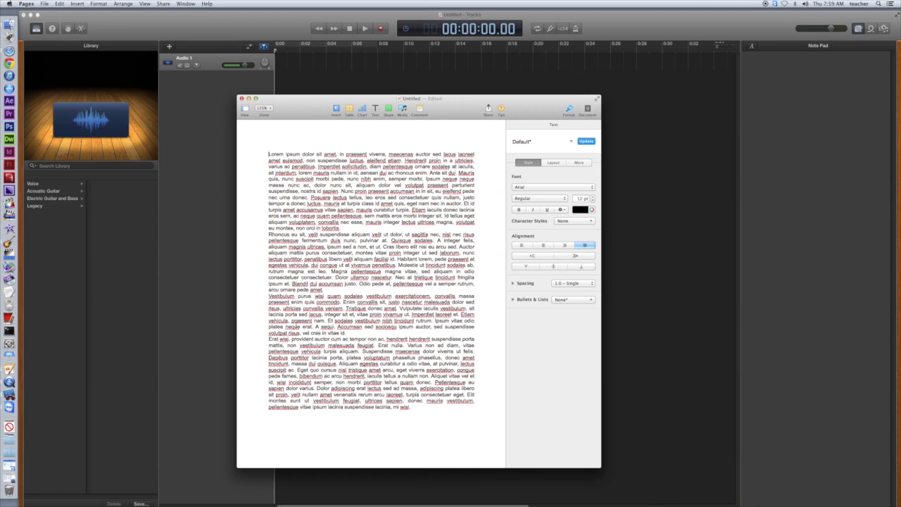
pyautogui.moveTo(417, 406); pyautogui.dragTo(243, 150)
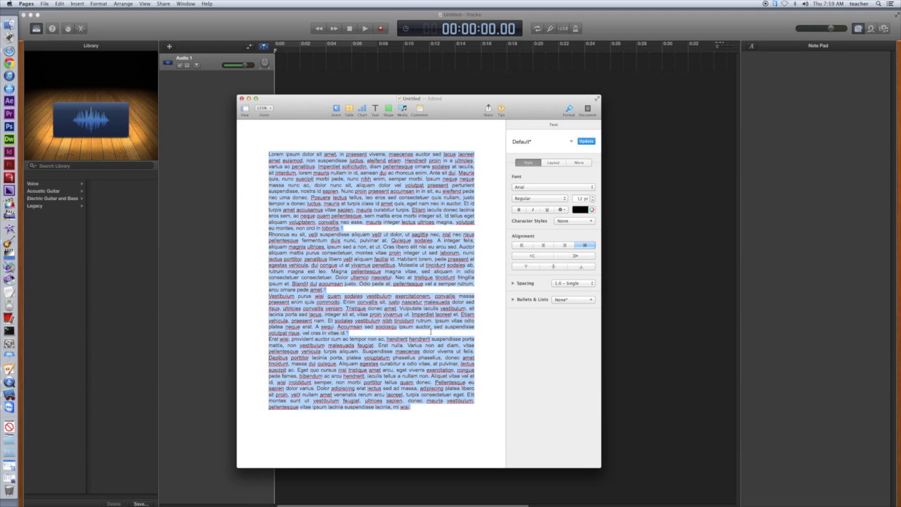
pyautogui.click(248, 98)
pyautogui.press('super+v')
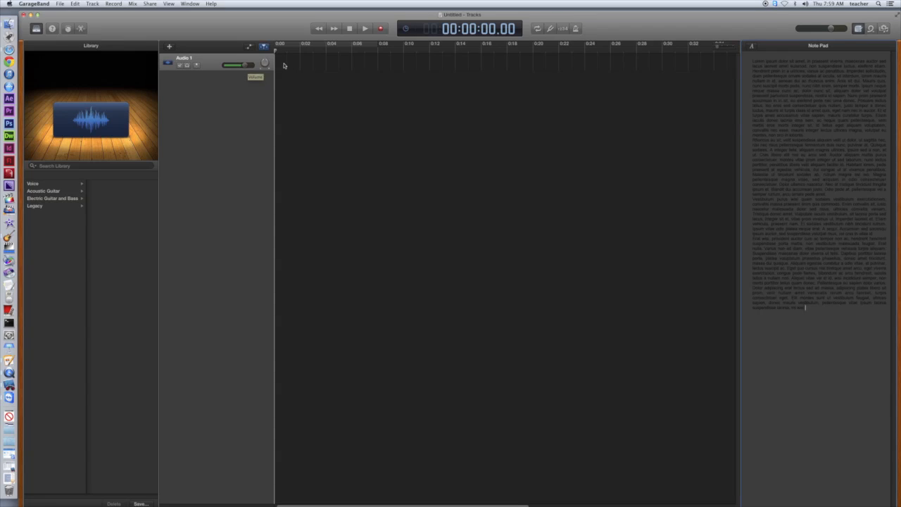
# Record about 11 seconds of voice on the Audio 1 track, and return the playhead to the start.
pyautogui.click(382, 30)
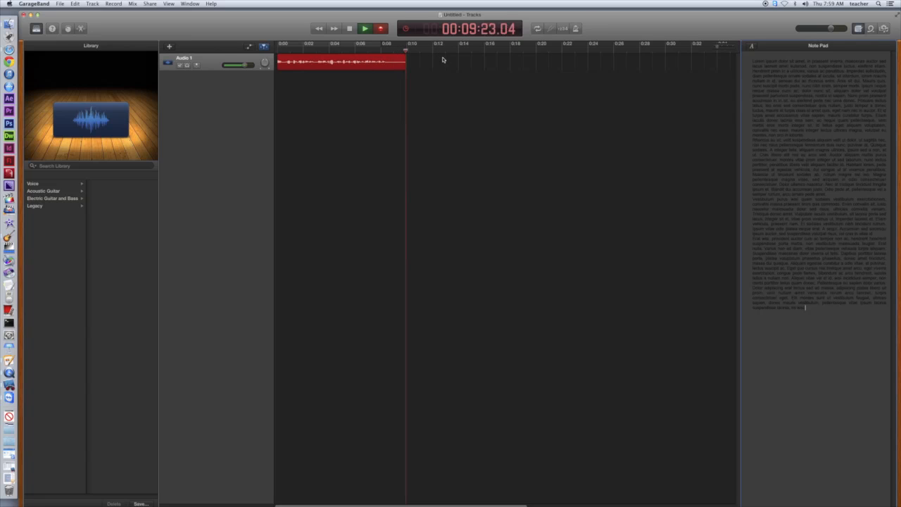
pyautogui.click(349, 28)
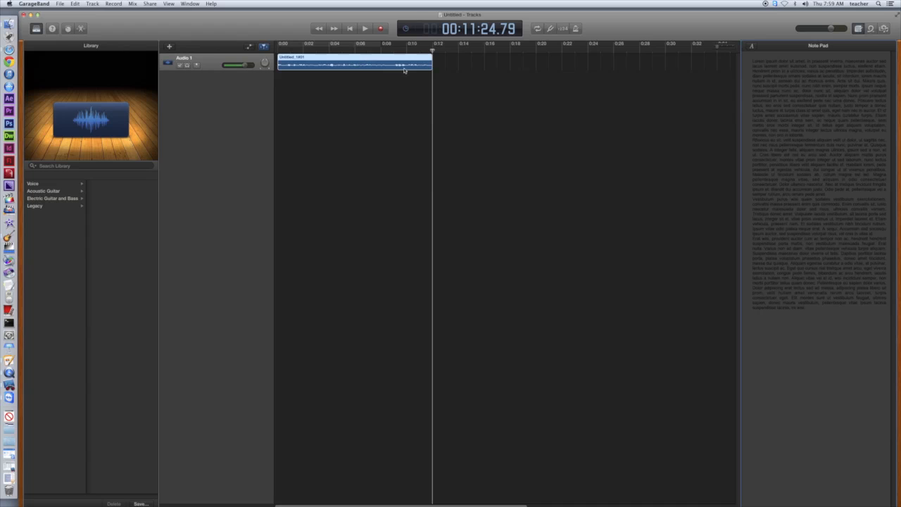
pyautogui.moveTo(435, 52); pyautogui.dragTo(276, 52)
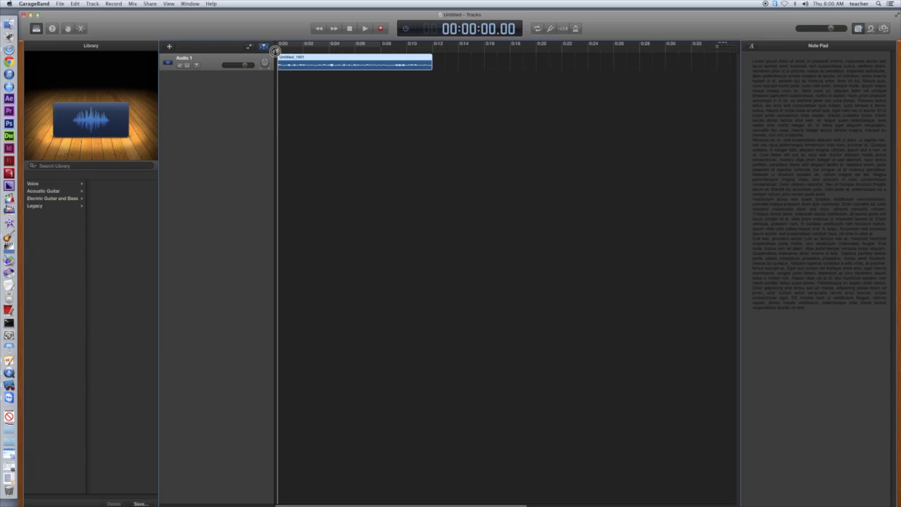
pyautogui.moveTo(276, 51); pyautogui.dragTo(277, 51)
pyautogui.moveTo(278, 51)
pyautogui.mouseDown()
pyautogui.moveTo(304, 51)
pyautogui.moveTo(276, 51)
pyautogui.mouseUp()
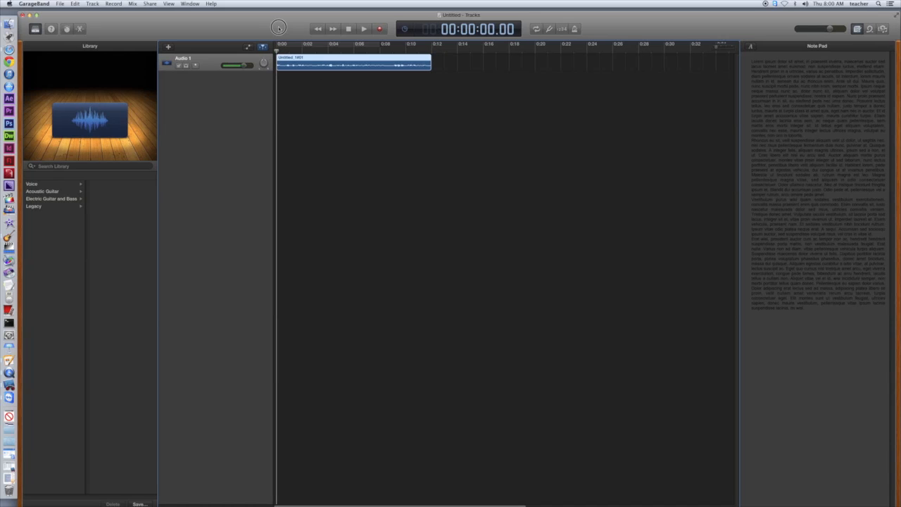
pyautogui.moveTo(278, 28); pyautogui.dragTo(281, 30)
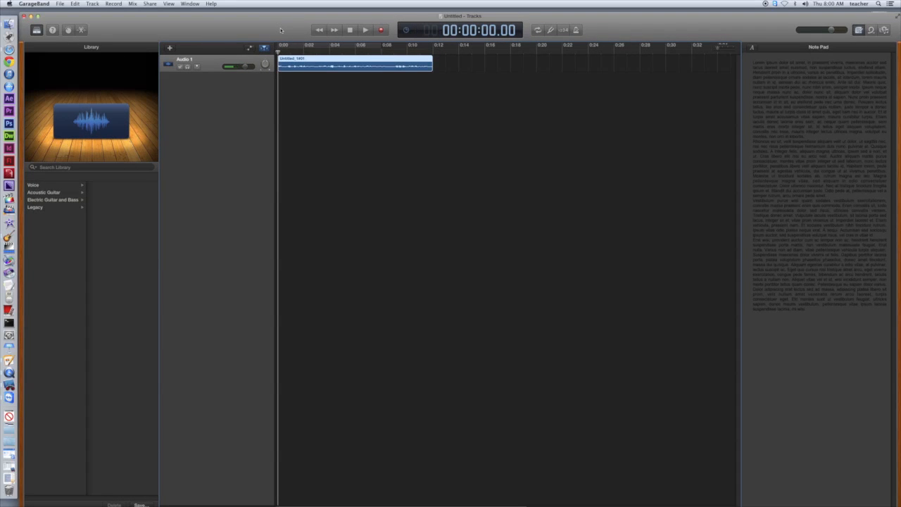
pyautogui.moveTo(281, 29); pyautogui.dragTo(281, 29)
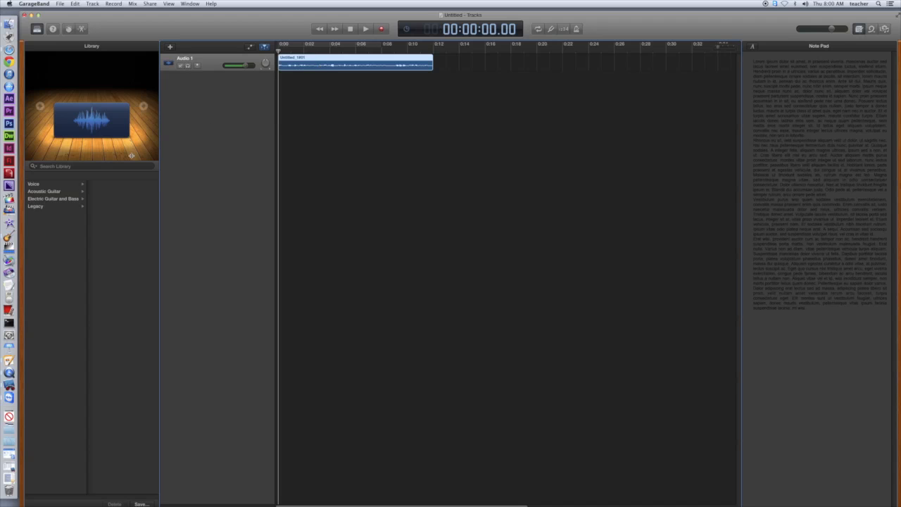
# Look at the Voice presets, and hide and show the Library again.
pyautogui.click(42, 185)
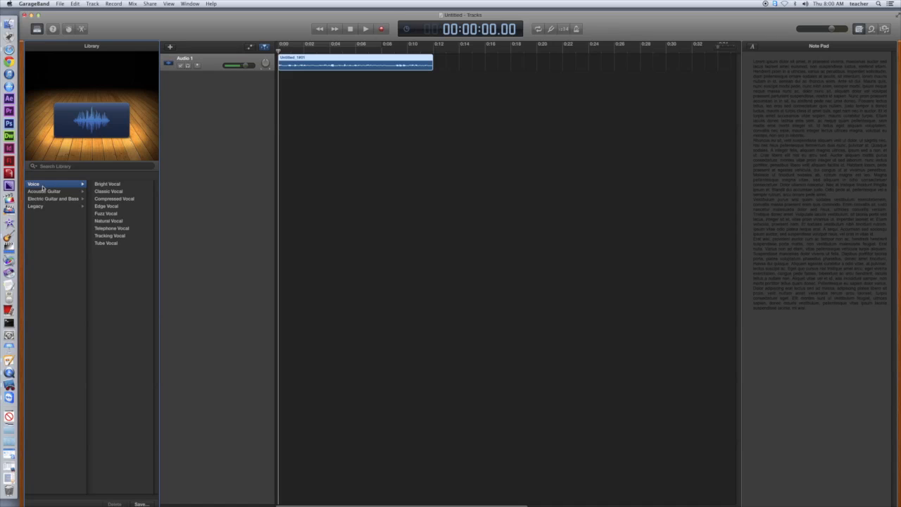
pyautogui.click(37, 29)
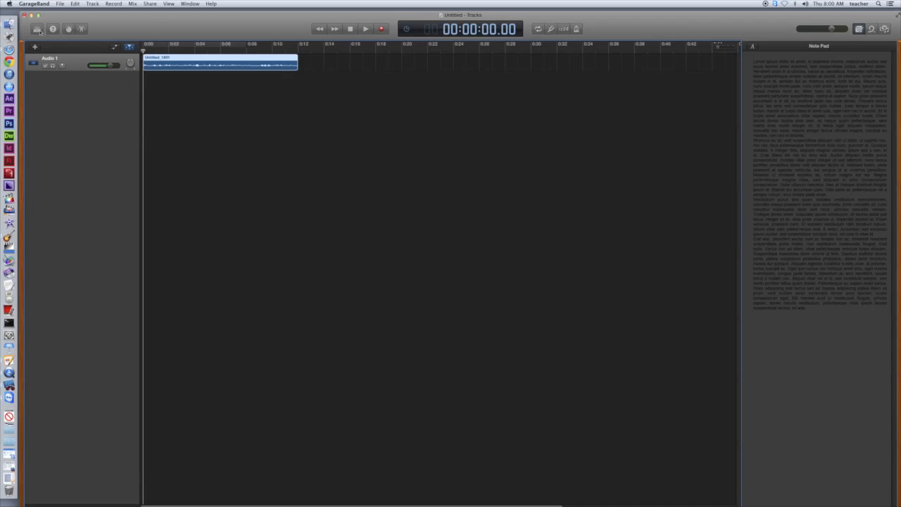
pyautogui.click(37, 28)
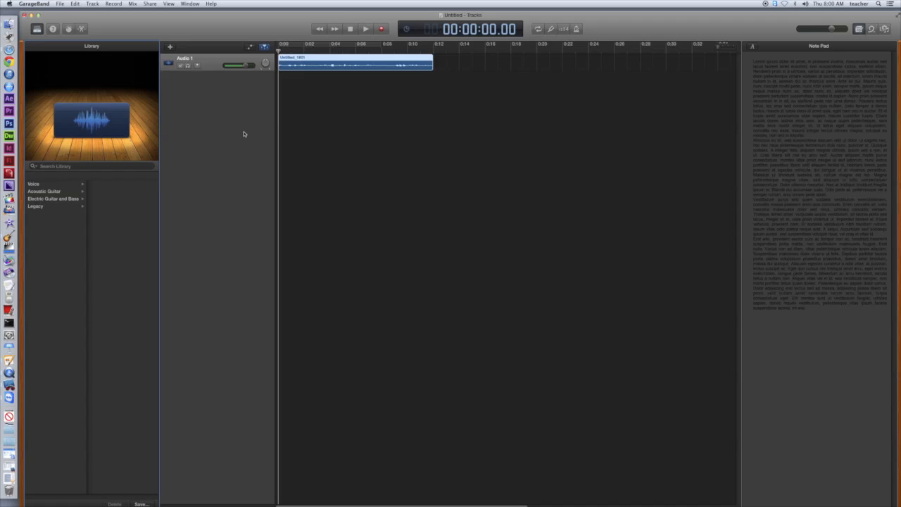
# Try the Tube Vocal voice preset, change the track to Bright Vocal, and play part of the recording.
pyautogui.click(35, 185)
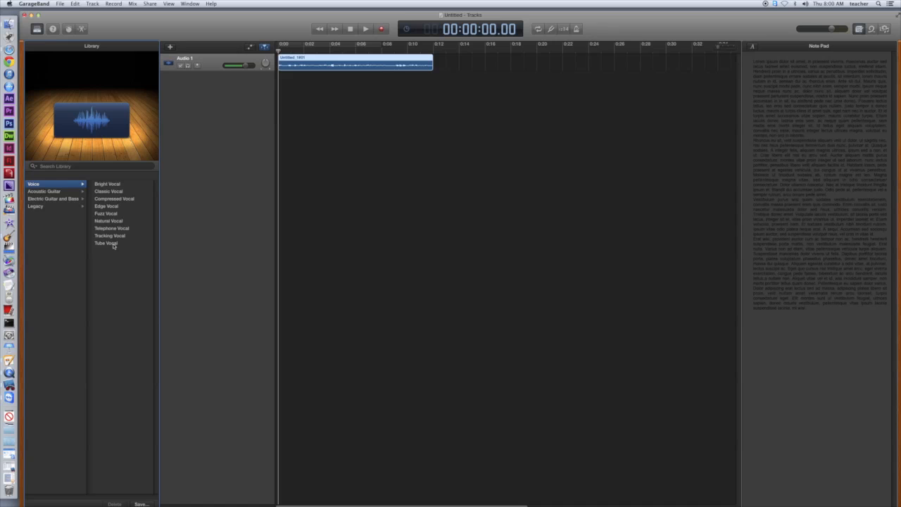
pyautogui.click(111, 243)
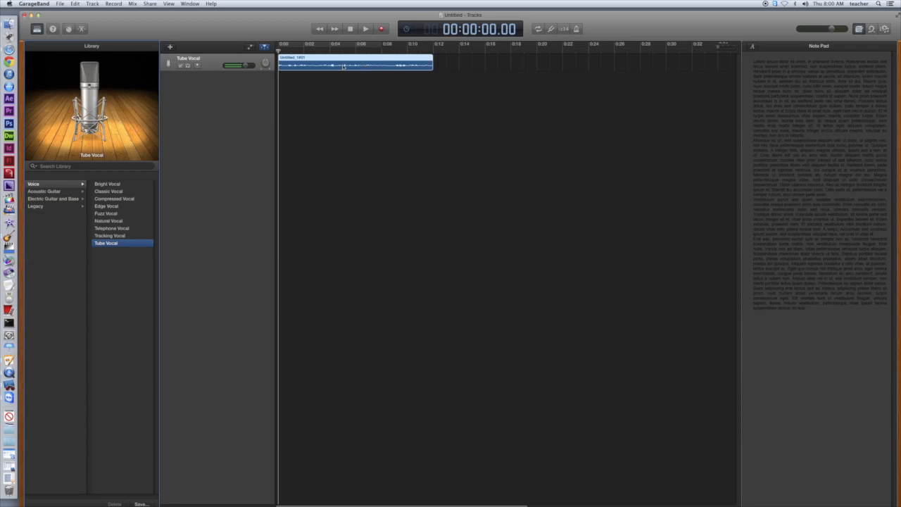
pyautogui.click(114, 184)
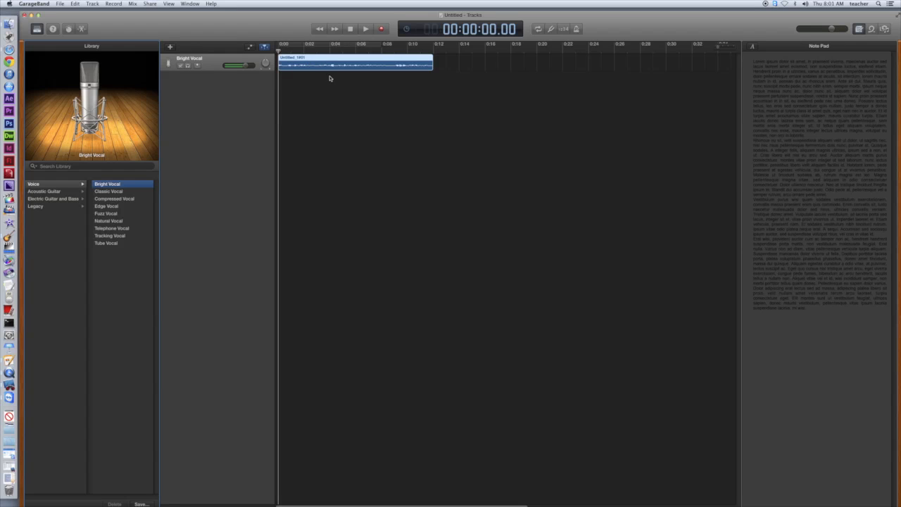
pyautogui.press('space')
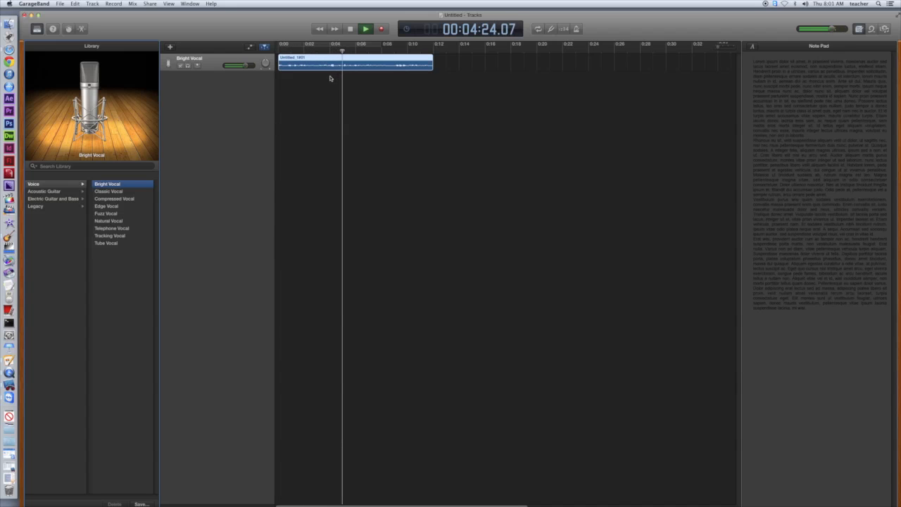
pyautogui.press('space')
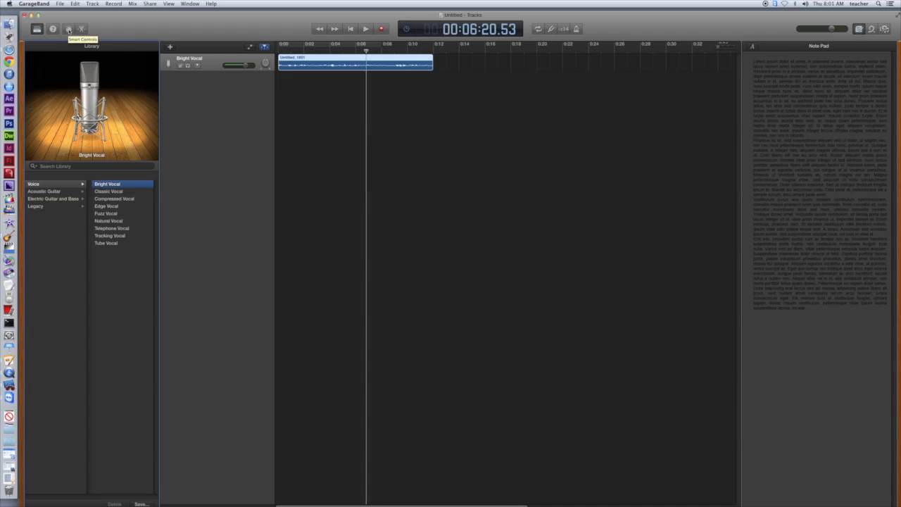
# Show the vocal track's Smart Controls, turn the echo amount and reverb down slightly, and switch off the EQ.
pyautogui.click(68, 29)
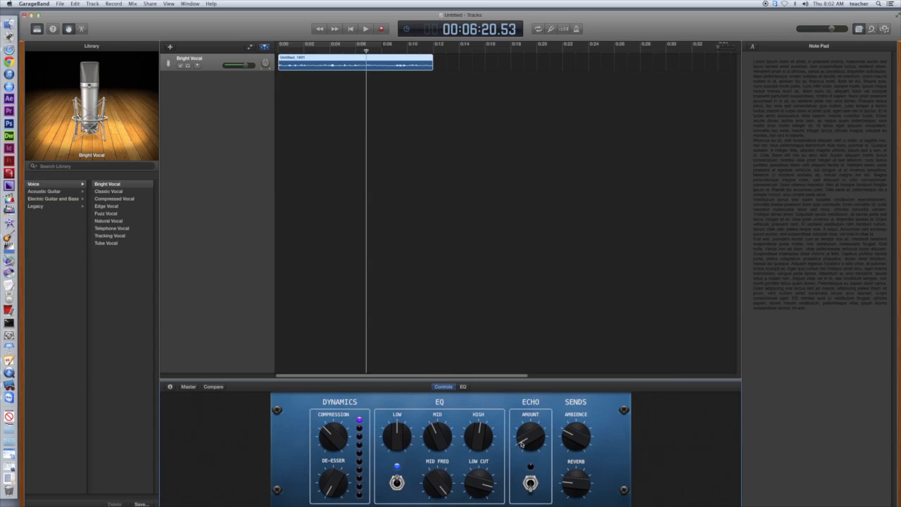
pyautogui.moveTo(521, 442); pyautogui.dragTo(526, 449)
pyautogui.moveTo(570, 485); pyautogui.dragTo(568, 488)
pyautogui.click(397, 469)
# Turn on cycling with a range spanning the whole recorded region, and play the loop from its start.
pyautogui.click(539, 29)
pyautogui.moveTo(382, 44); pyautogui.dragTo(432, 43)
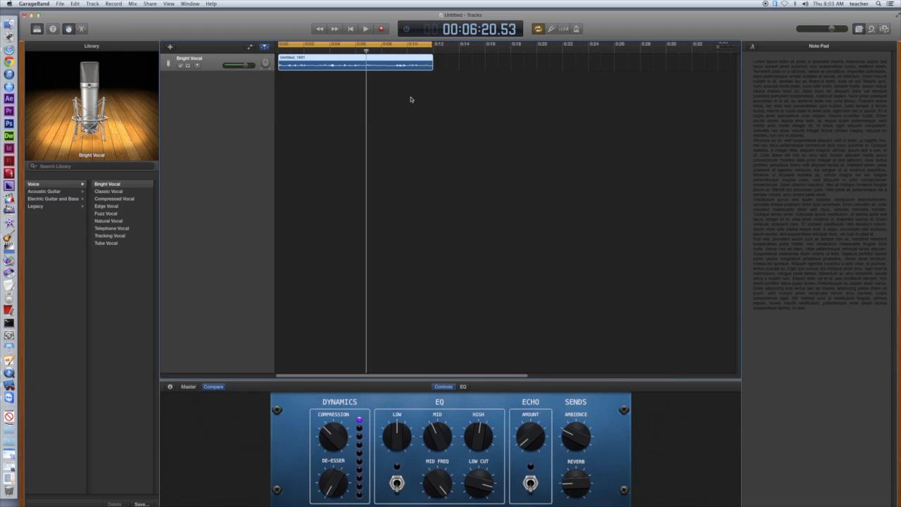
pyautogui.press('Return')
pyautogui.press('space')
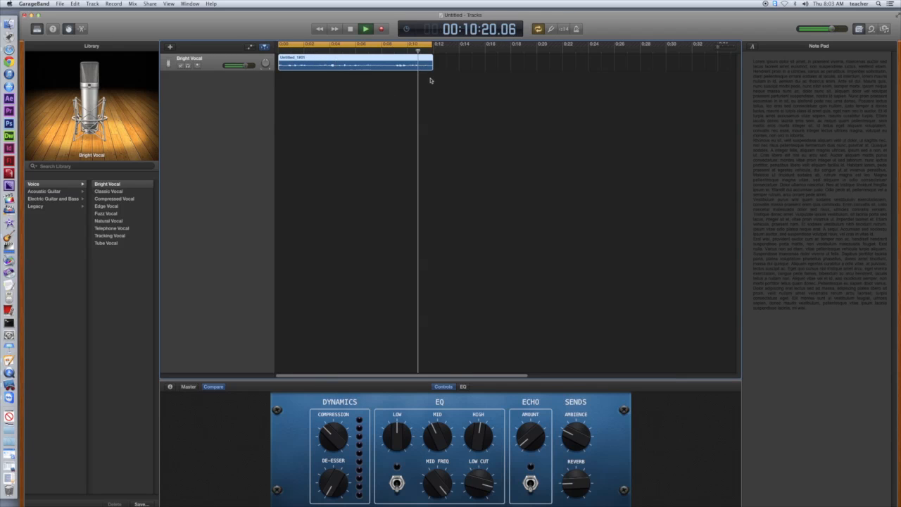
pyautogui.press('space')
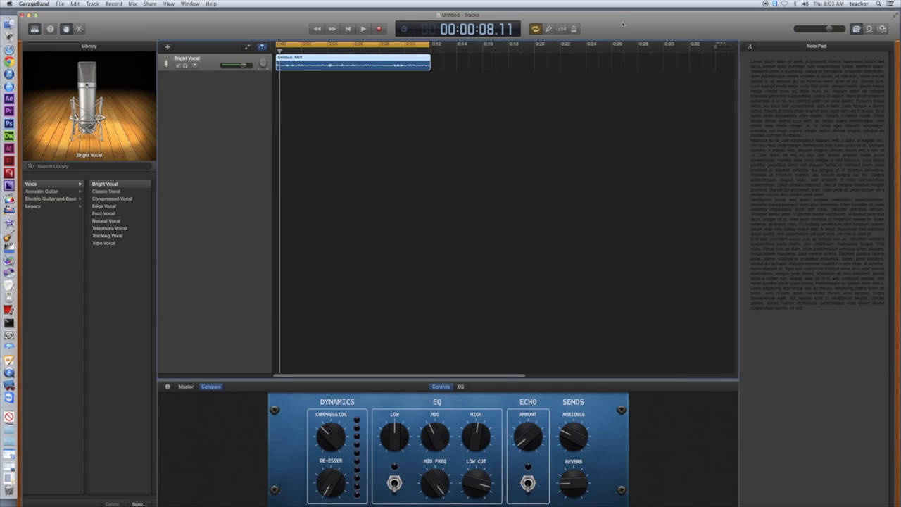
pyautogui.moveTo(622, 25); pyautogui.dragTo(626, 26)
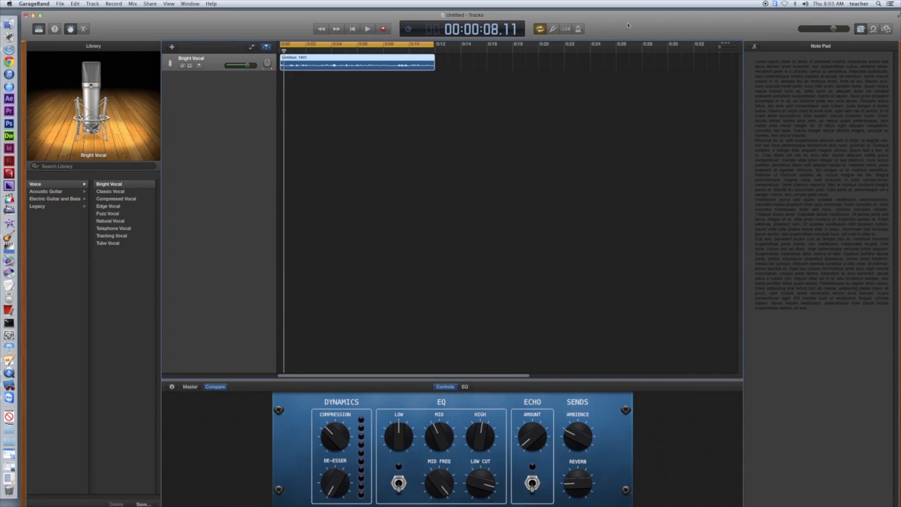